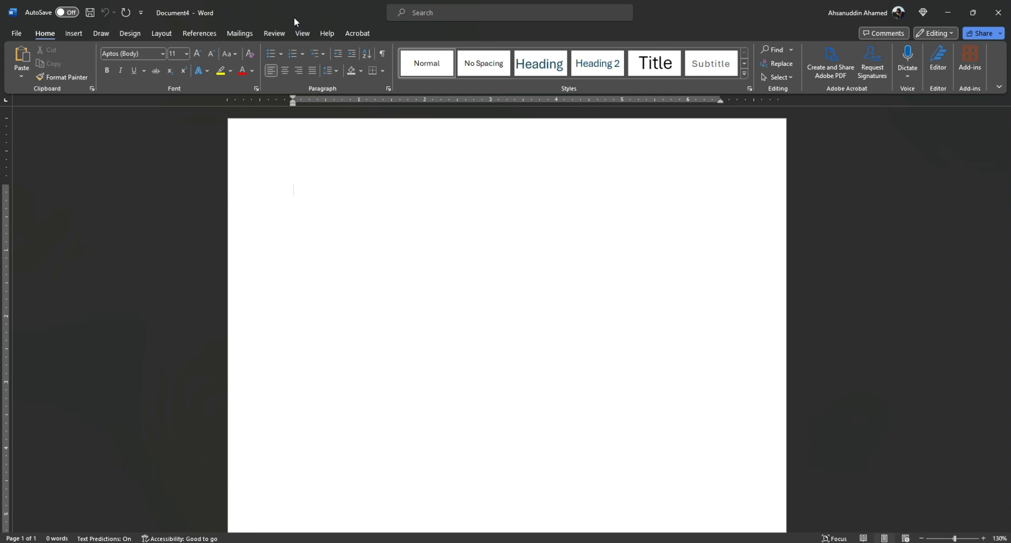
# - Insert a Next Page section break on the blank first page to start a second page in a new section
pyautogui.click(167, 35)
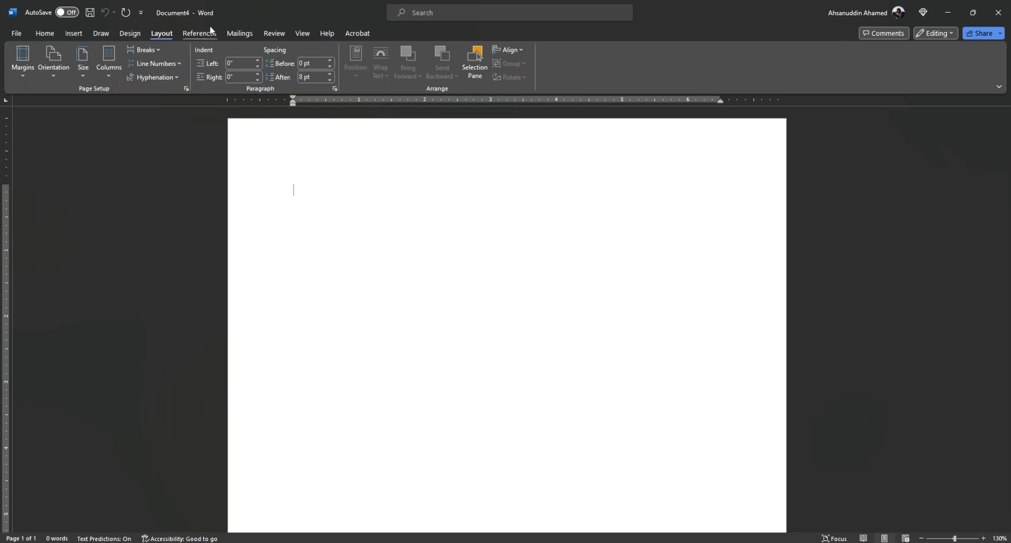
pyautogui.click(155, 52)
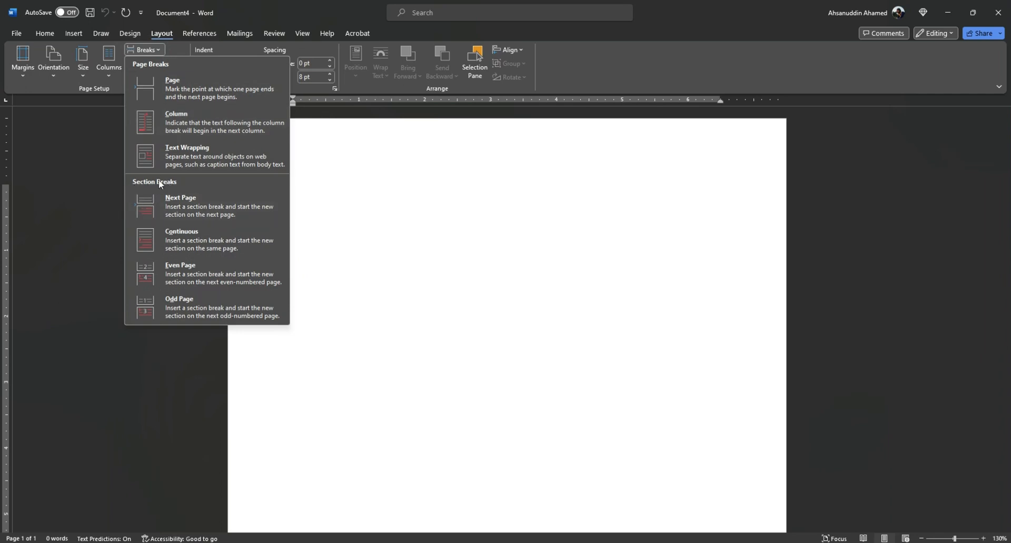
pyautogui.click(182, 204)
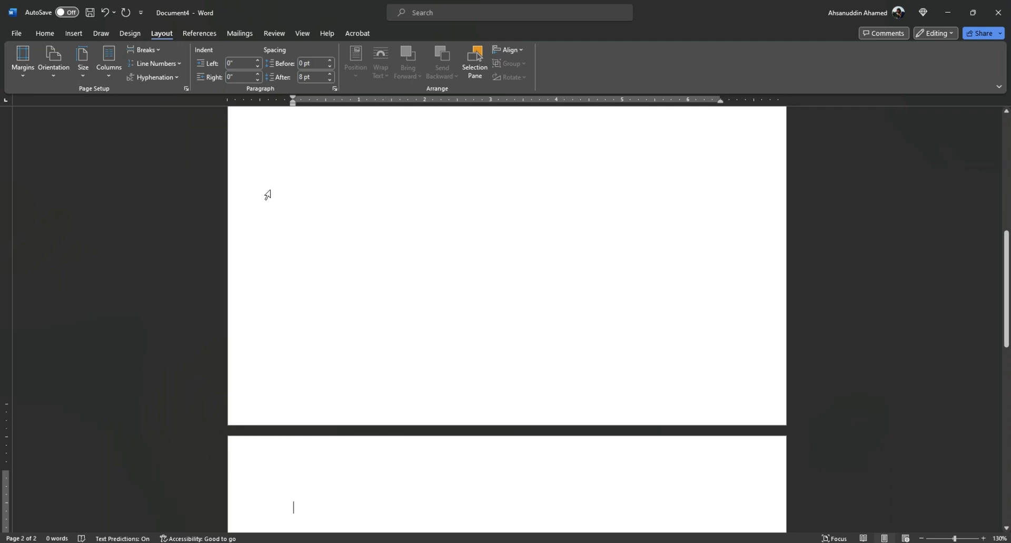
pyautogui.scroll(-2, 268, 195)
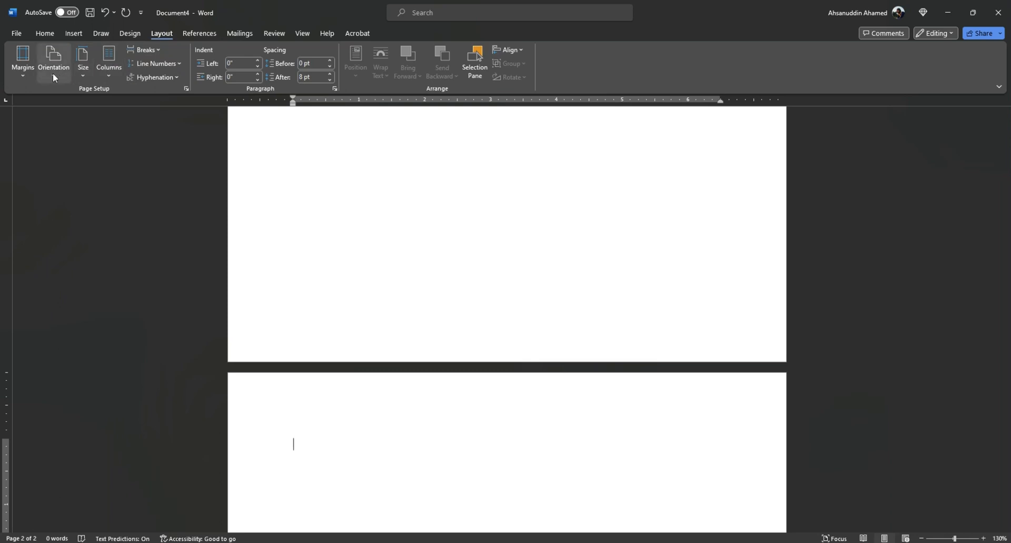
# - Set the paper size of the second page's section to A3
pyautogui.click(83, 78)
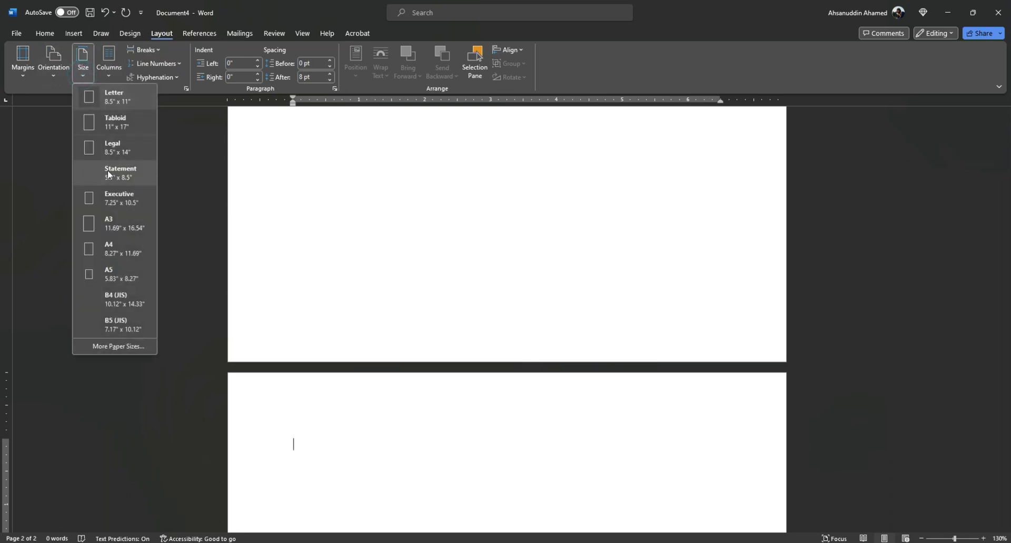
pyautogui.click(118, 220)
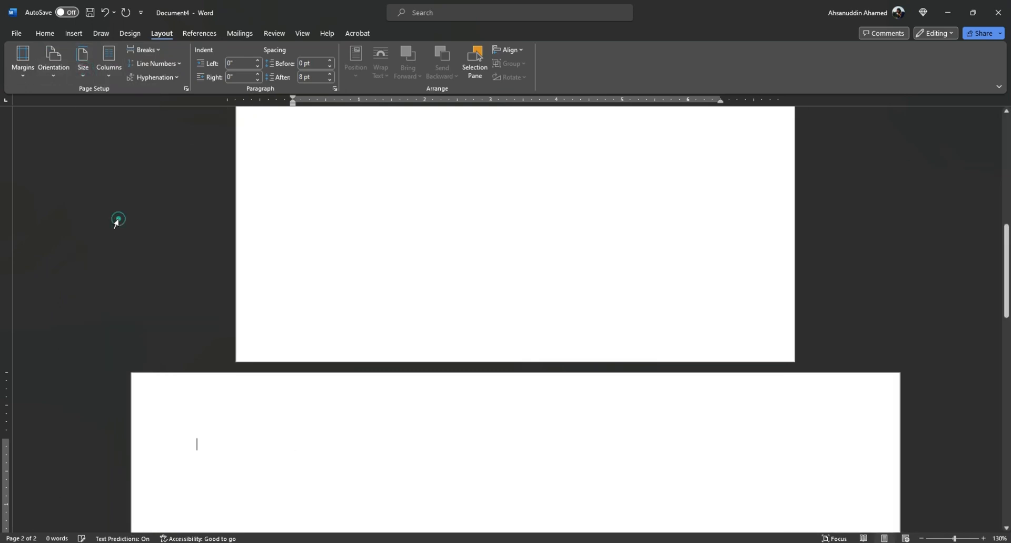
pyautogui.scroll(-1, 370, 441)
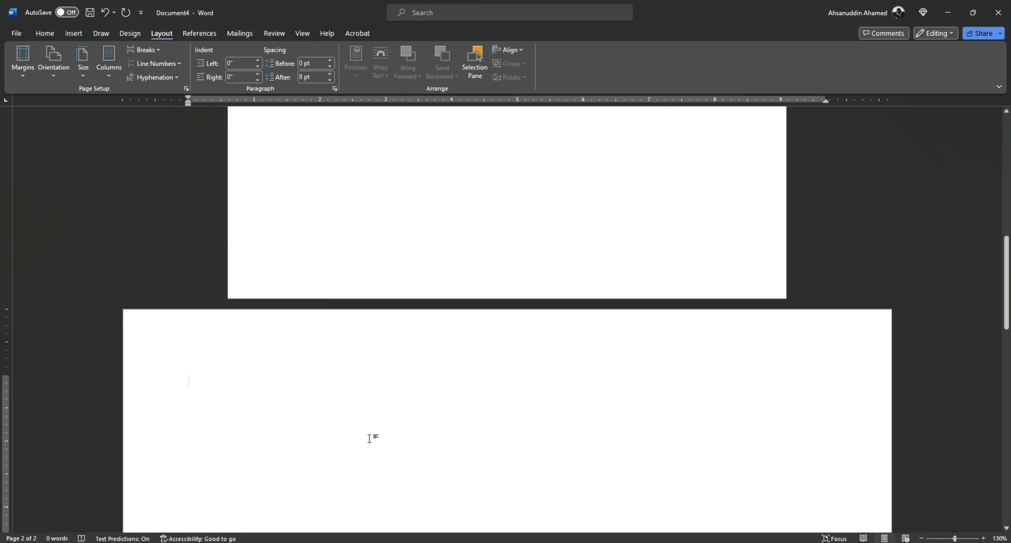
pyautogui.scroll(-1, 369, 437)
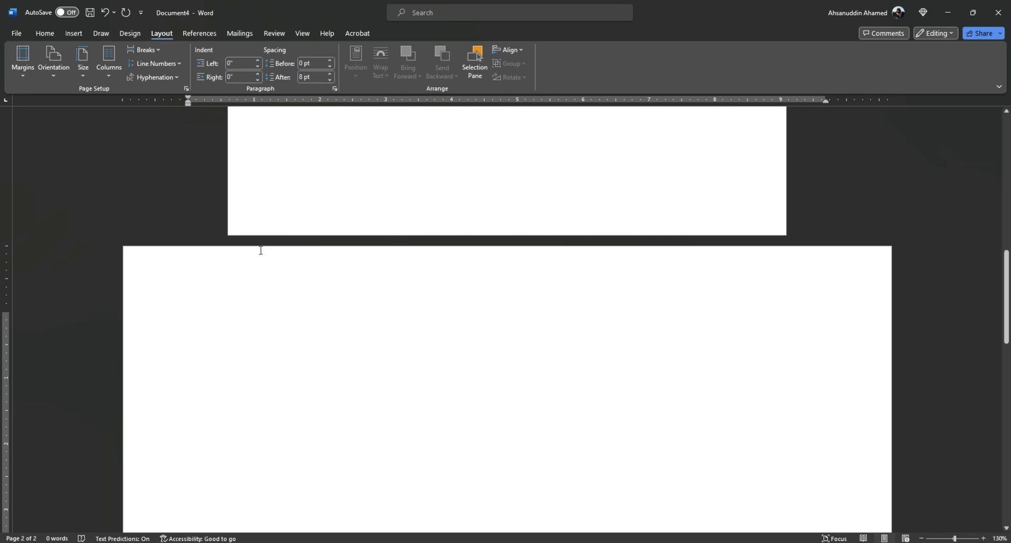
pyautogui.scroll(-3, 256, 247)
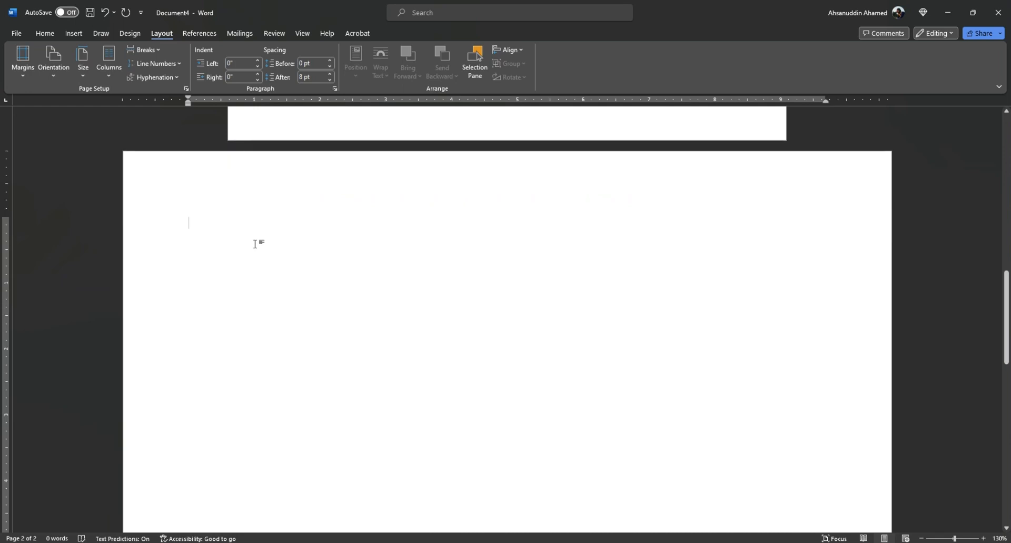
pyautogui.scroll(-1, 256, 235)
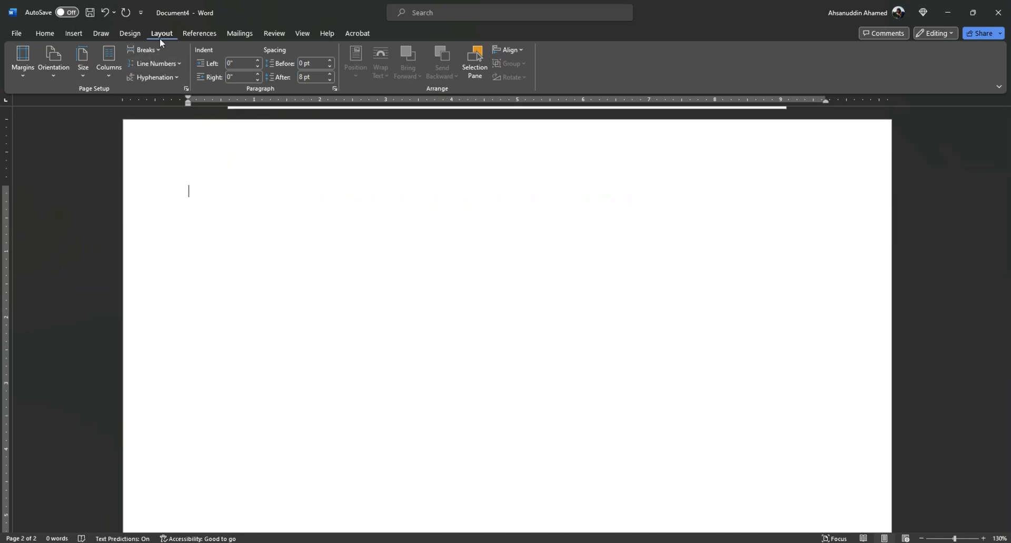
# - Insert a Next Page section break on the A3 page to start a third page in its own section
pyautogui.click(153, 50)
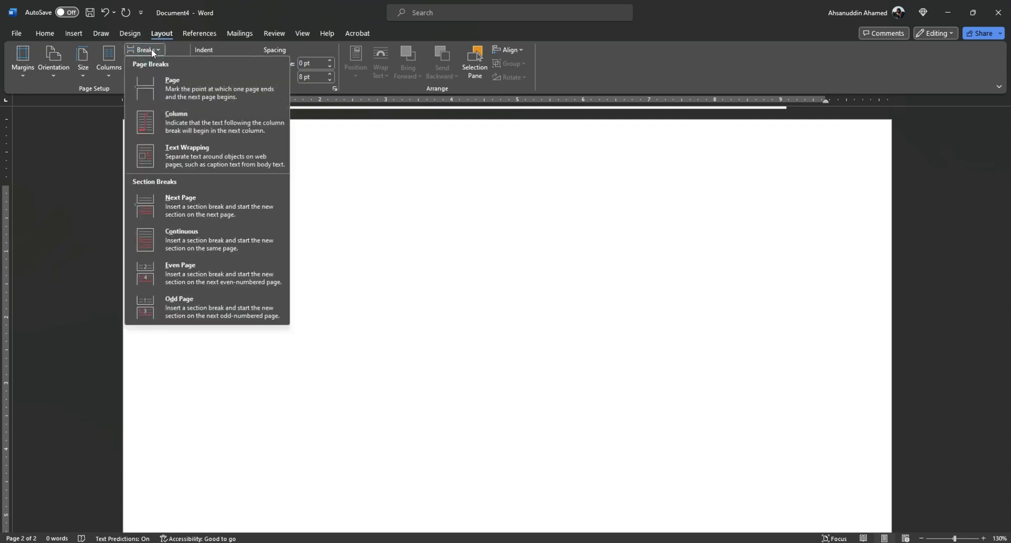
pyautogui.click(194, 205)
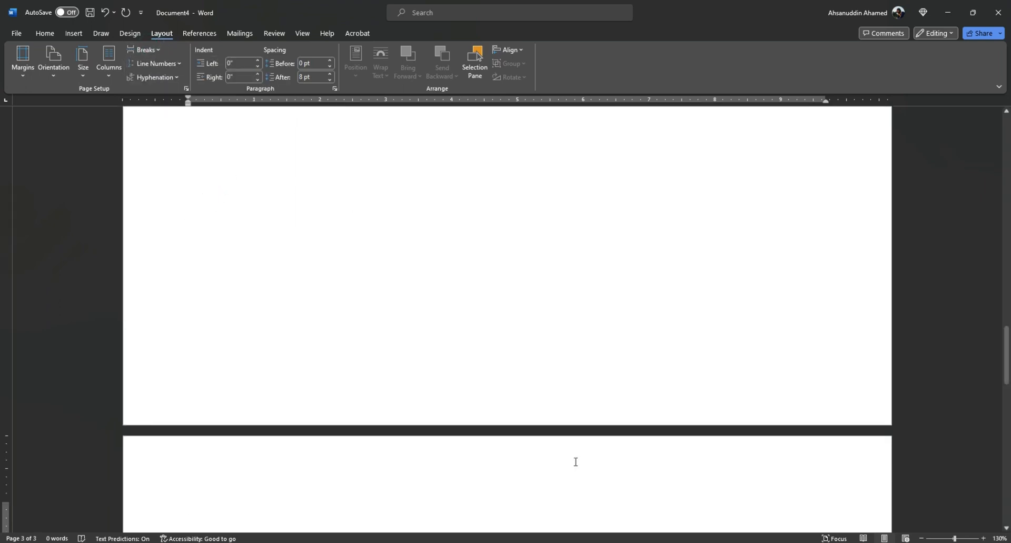
pyautogui.scroll(-3, 400, 360)
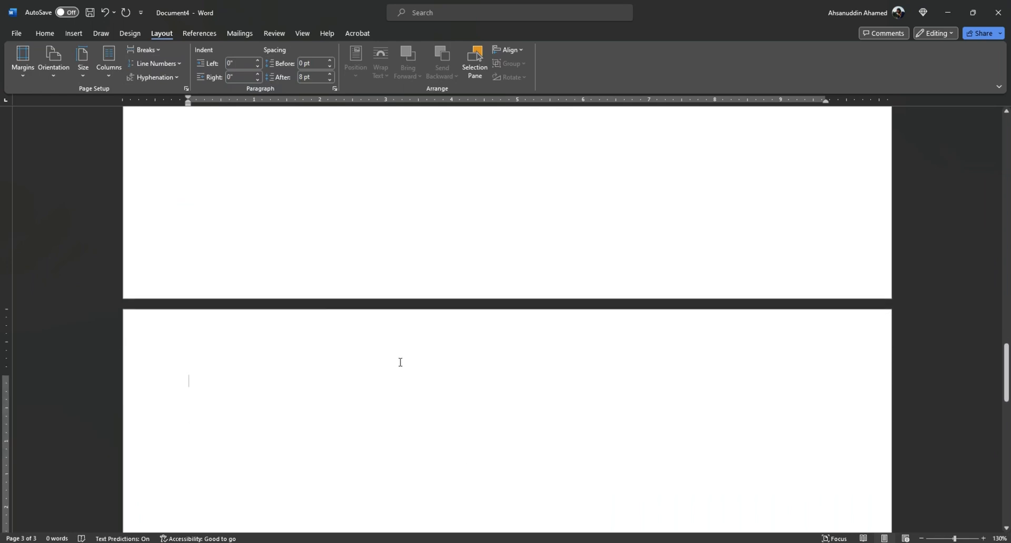
pyautogui.scroll(-2, 400, 362)
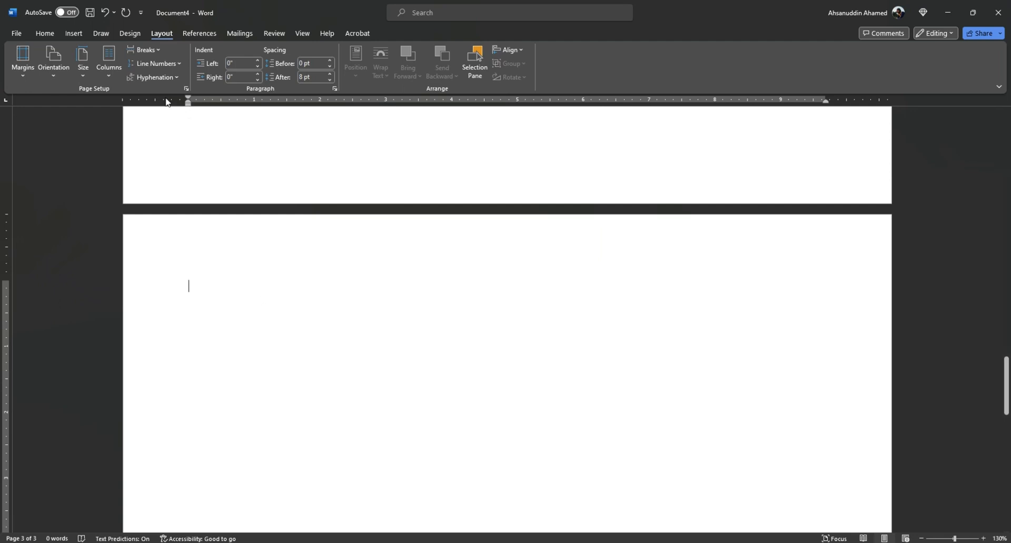
# - Set the paper size of the third page's section to A4
pyautogui.click(83, 71)
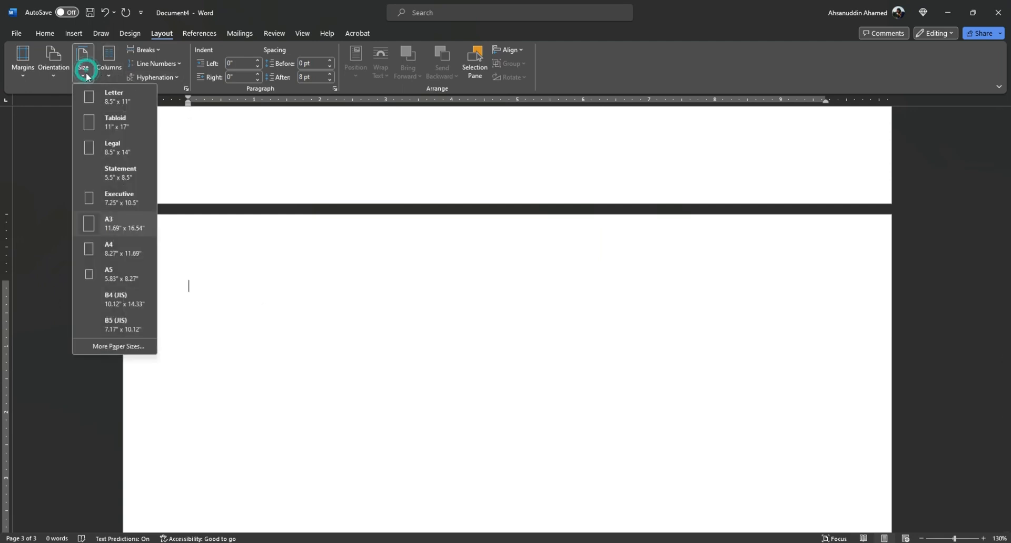
pyautogui.click(112, 252)
pyautogui.scroll(-3, 369, 293)
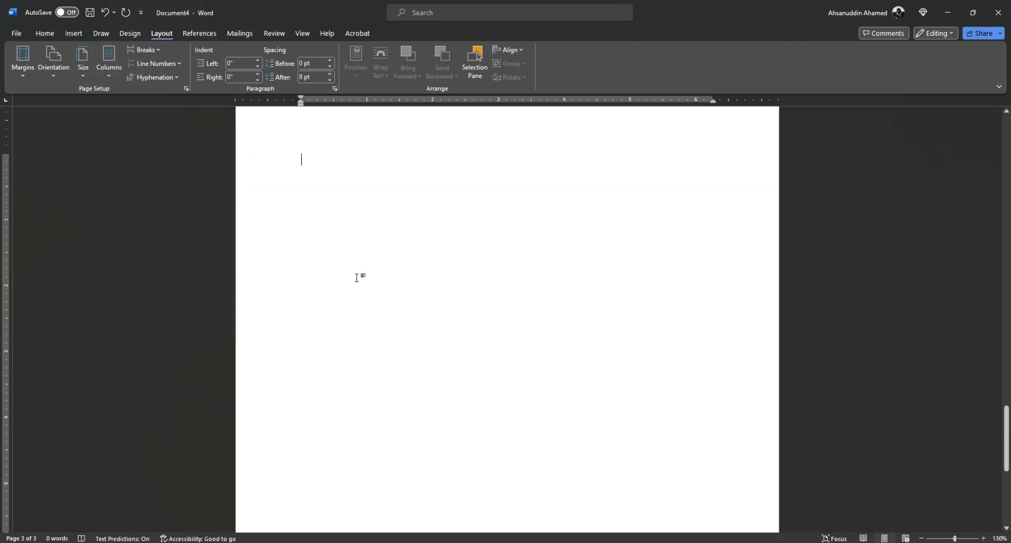
# - Insert a Next Page section break on the A4 page to start a fourth page in a new section
pyautogui.click(147, 50)
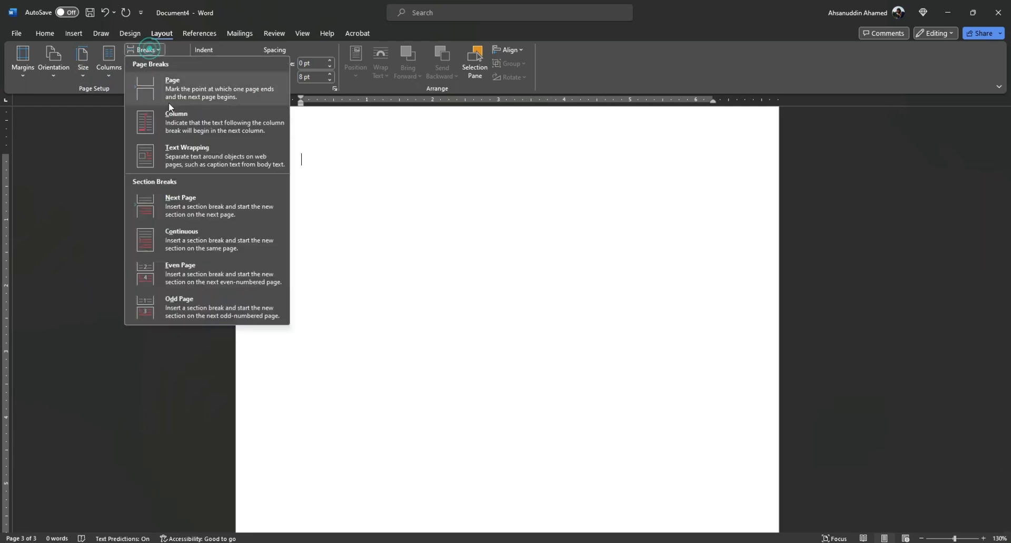
pyautogui.click(189, 209)
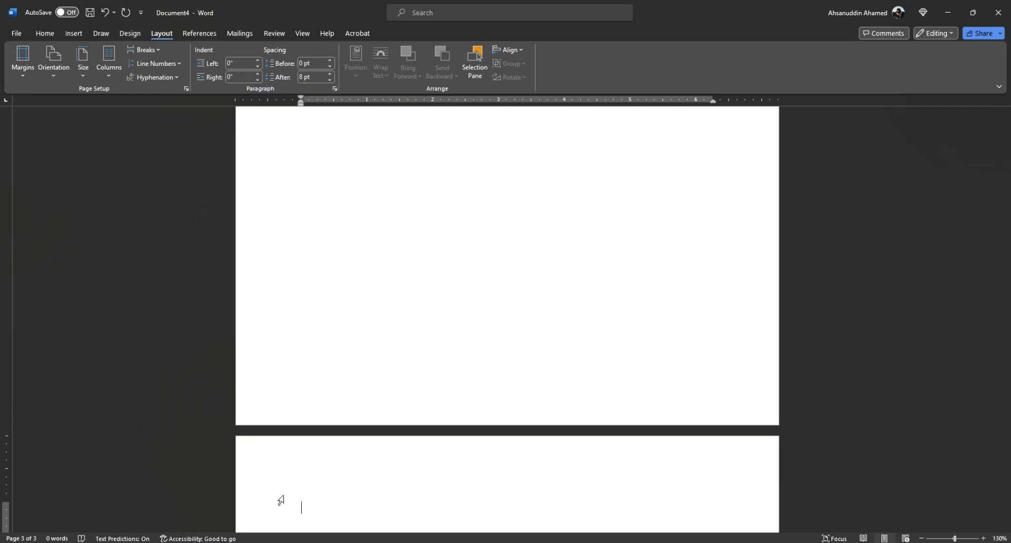
pyautogui.scroll(-2, 320, 467)
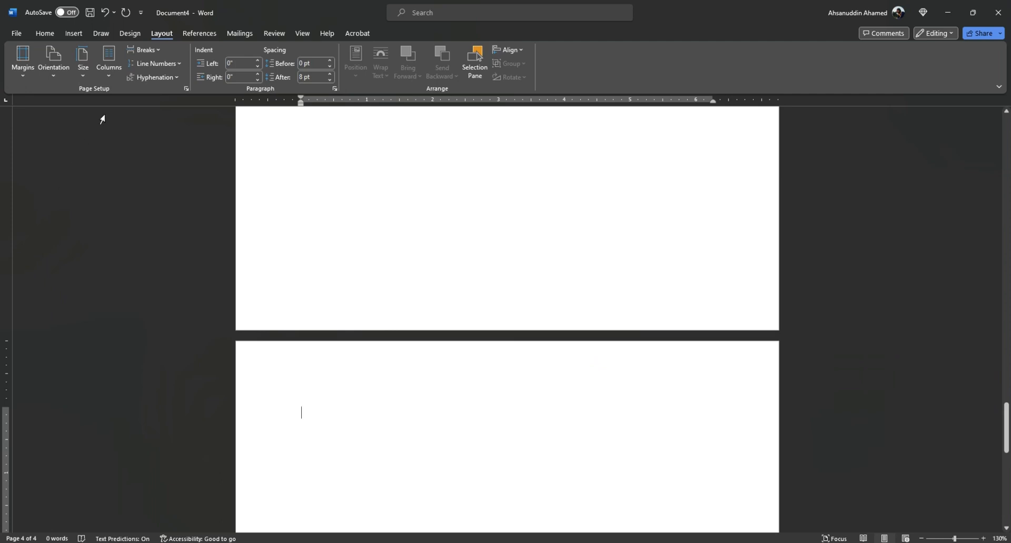
# - Change the orientation of the fourth page's section to Landscape
pyautogui.click(57, 77)
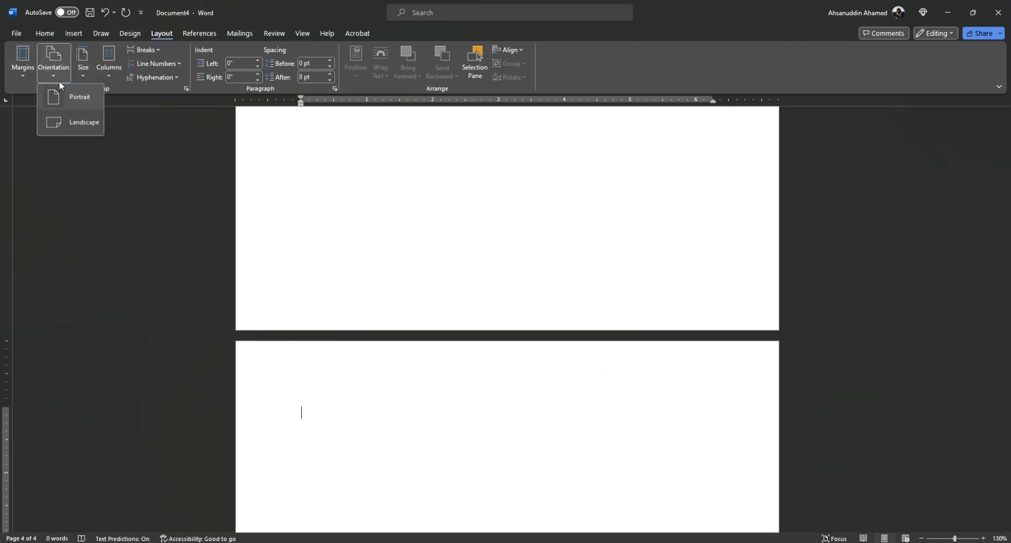
pyautogui.click(66, 120)
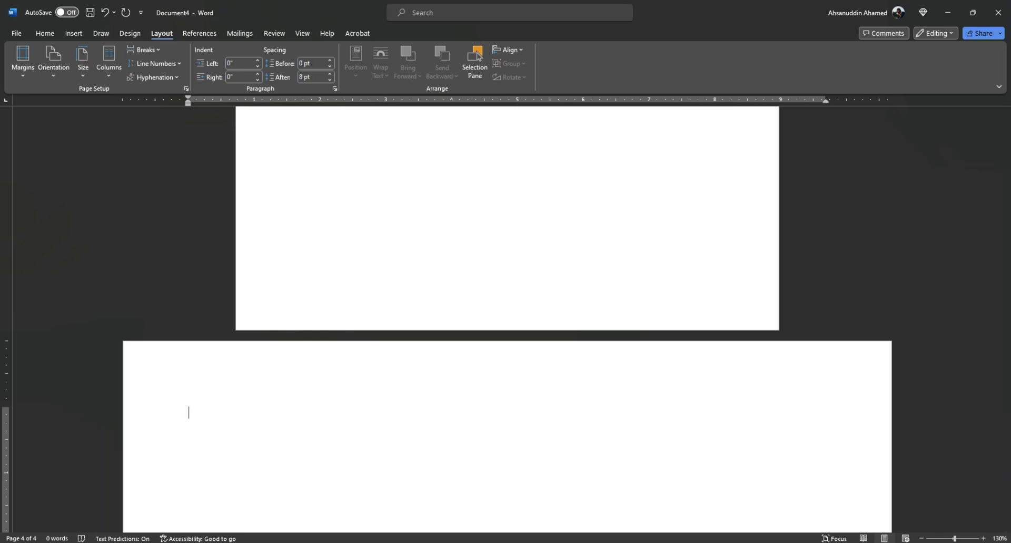
pyautogui.scroll(-8, 300, 430)
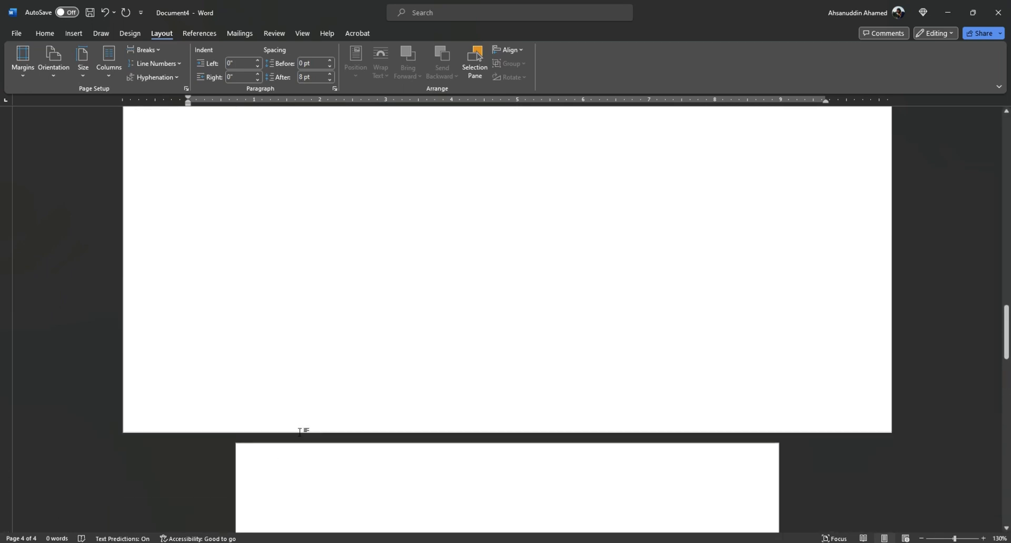
# - Review the document from the first page to the fourth, checking the paper size set for the first and second pages
pyautogui.scroll(20, 300, 431)
pyautogui.click(372, 237)
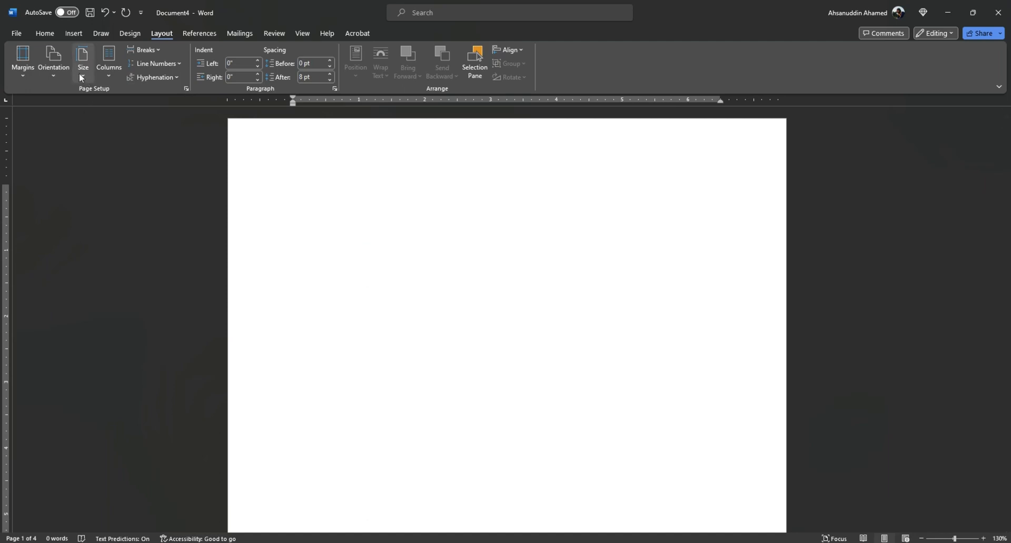
pyautogui.click(82, 74)
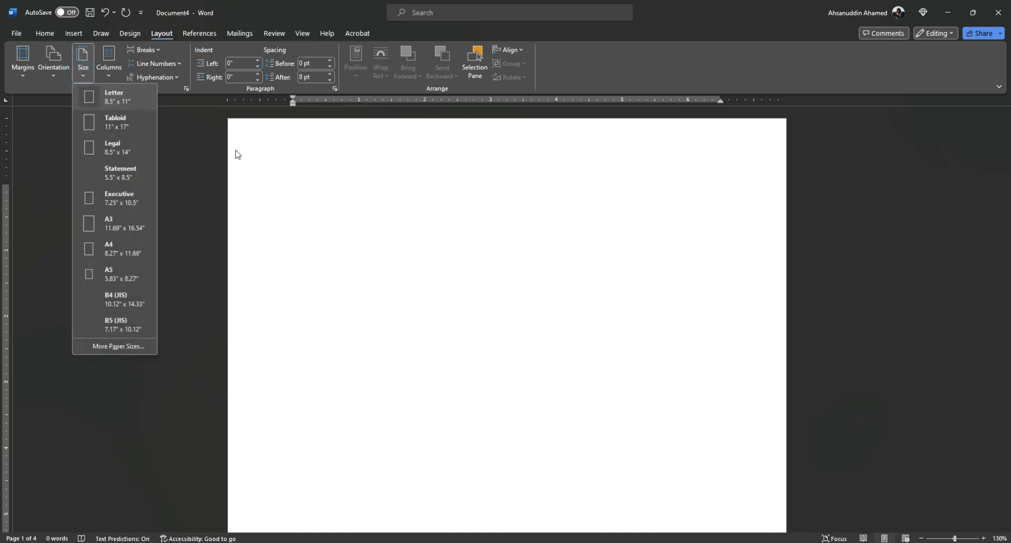
pyautogui.click(364, 202)
pyautogui.scroll(-7, 335, 319)
pyautogui.scroll(-5, 336, 316)
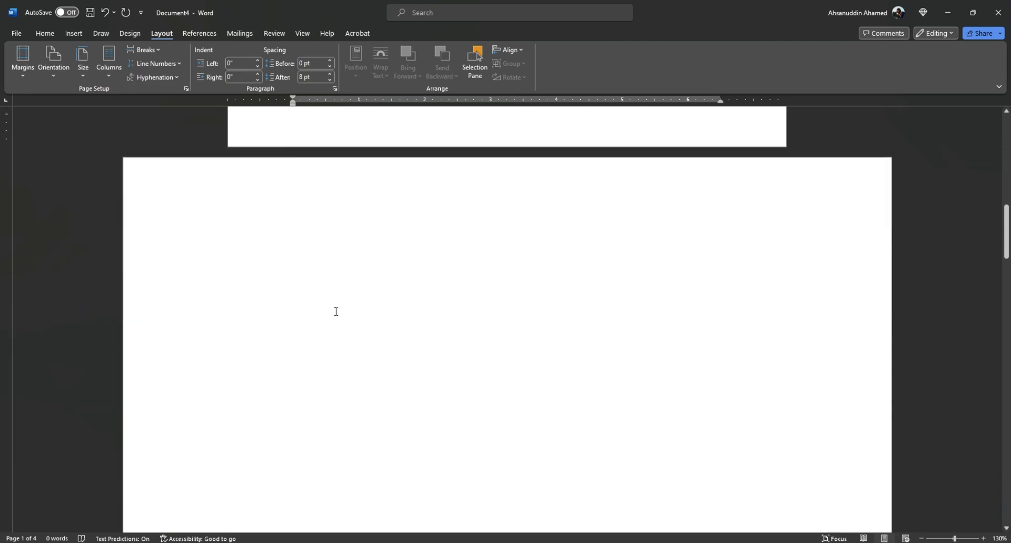
pyautogui.click(345, 269)
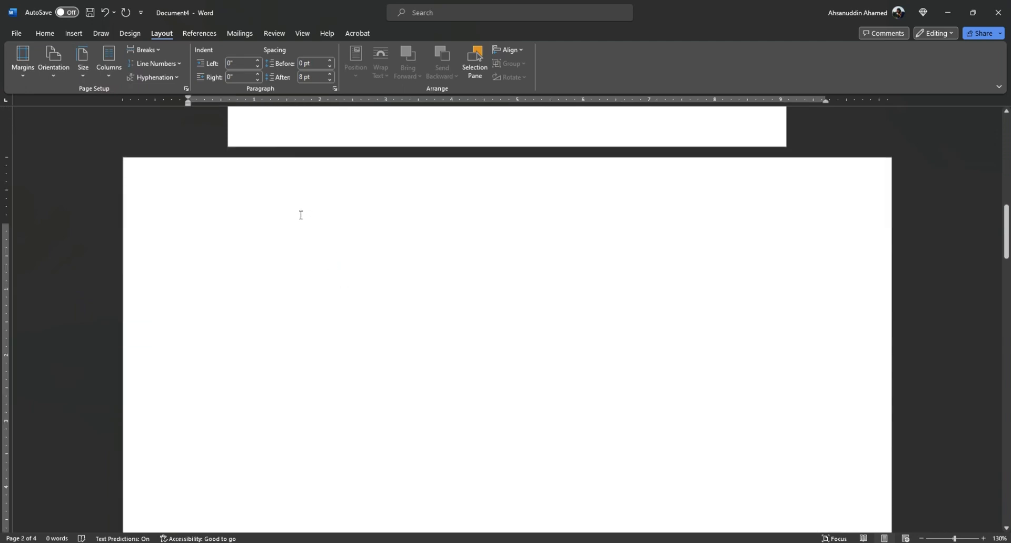
pyautogui.click(83, 75)
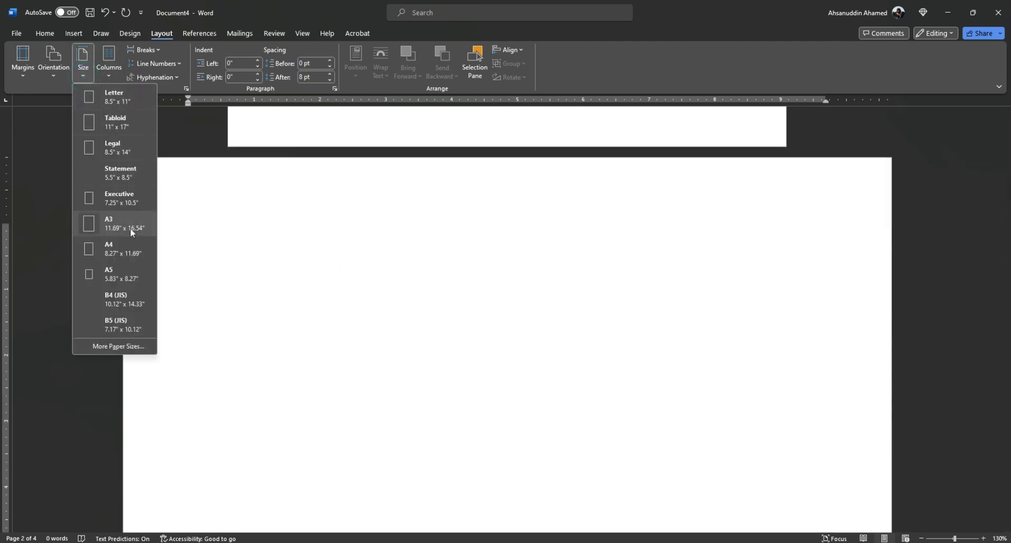
pyautogui.click(318, 225)
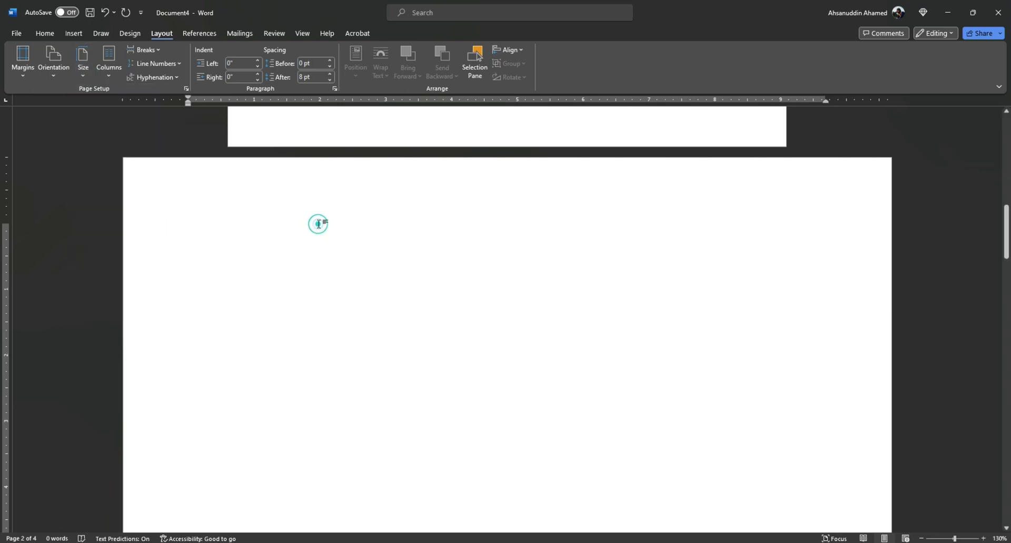
pyautogui.scroll(-6, 319, 224)
pyautogui.scroll(-7, 319, 224)
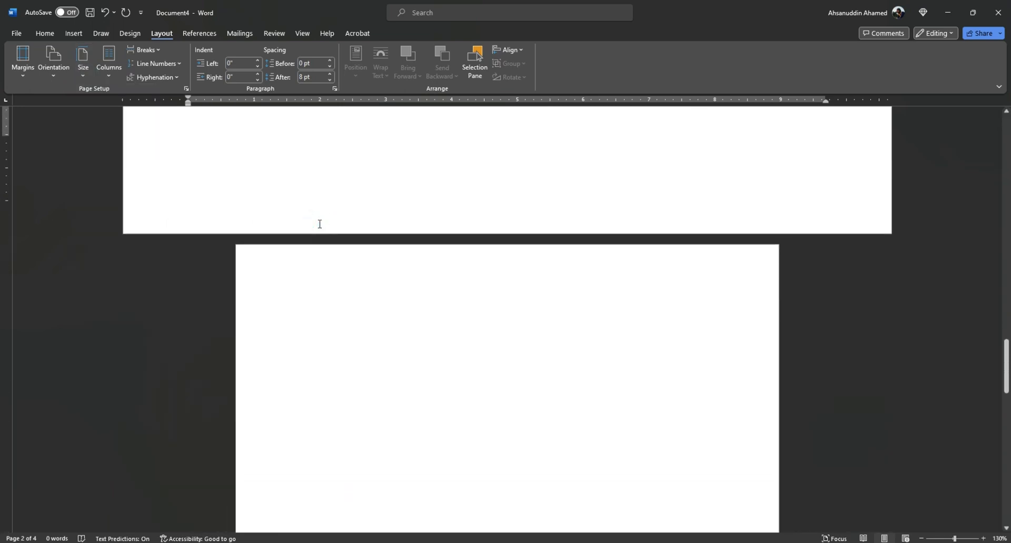
pyautogui.click(320, 223)
pyautogui.scroll(-10, 317, 224)
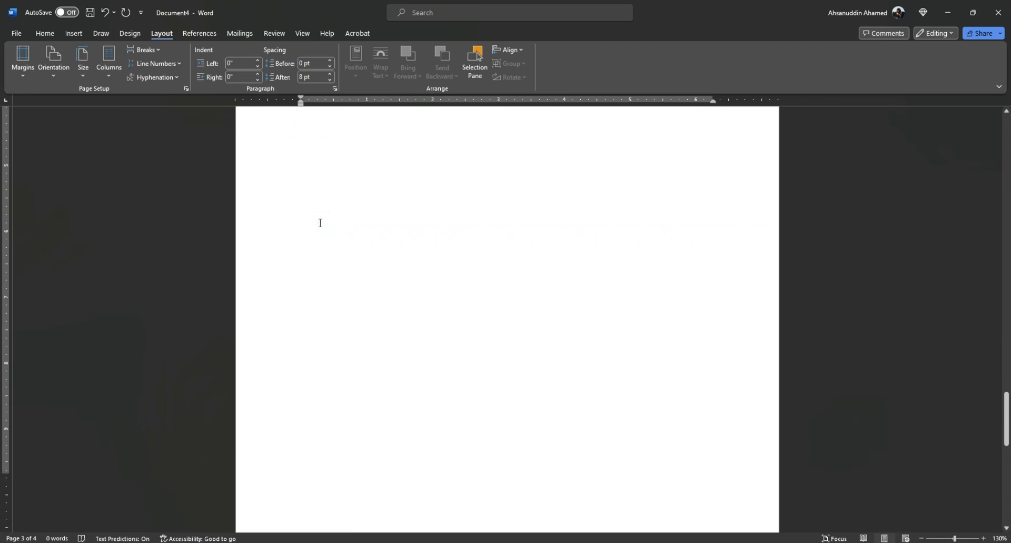
pyautogui.click(264, 231)
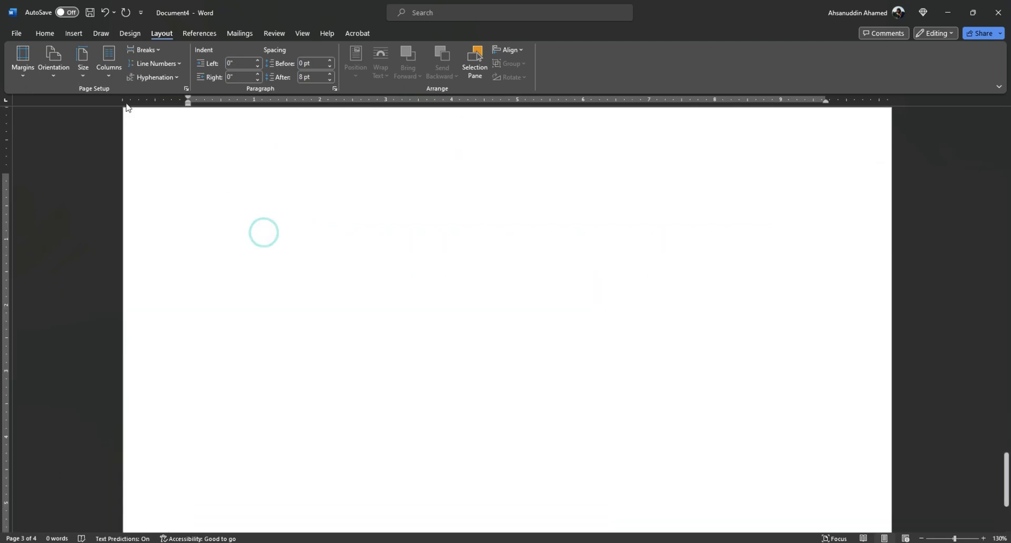